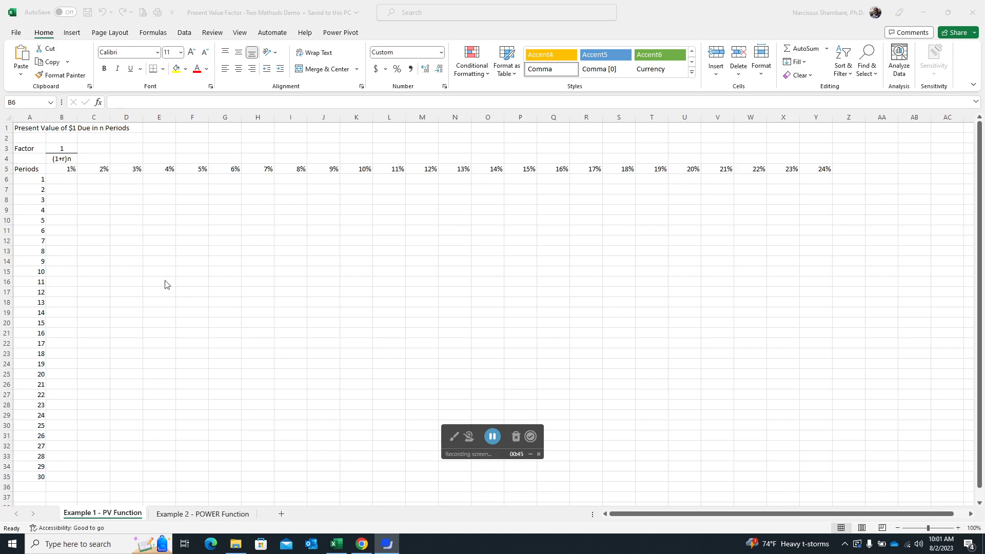
# Step: Start a PV formula in cell B6 with the 1% rate as its rate argument, row-locked as B$5
pyautogui.click(82, 181)
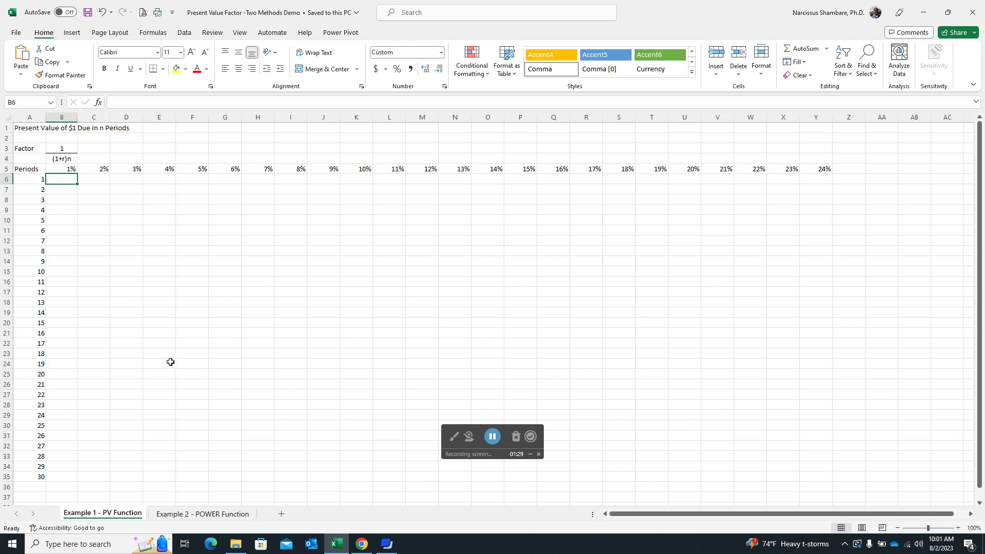
pyautogui.write('=')
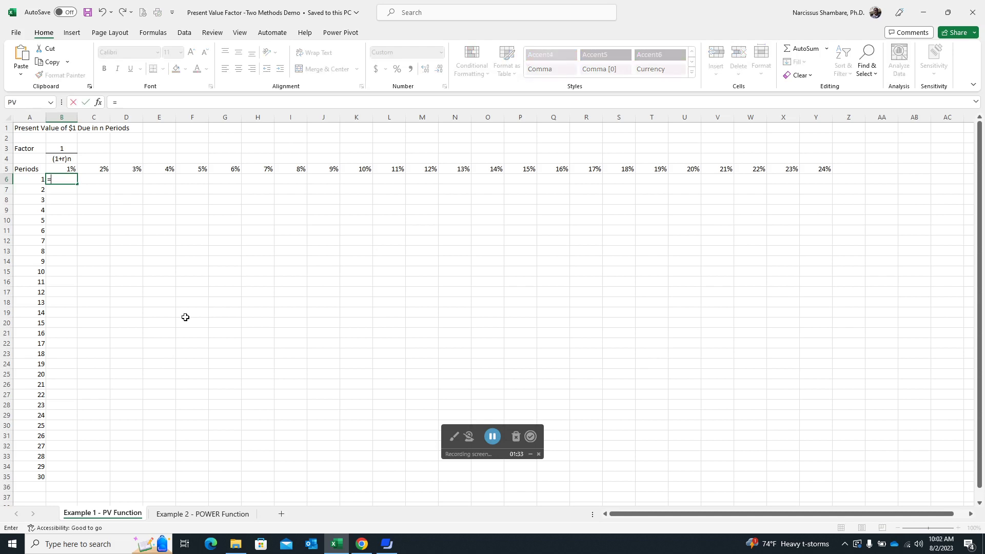
pyautogui.write('pv')
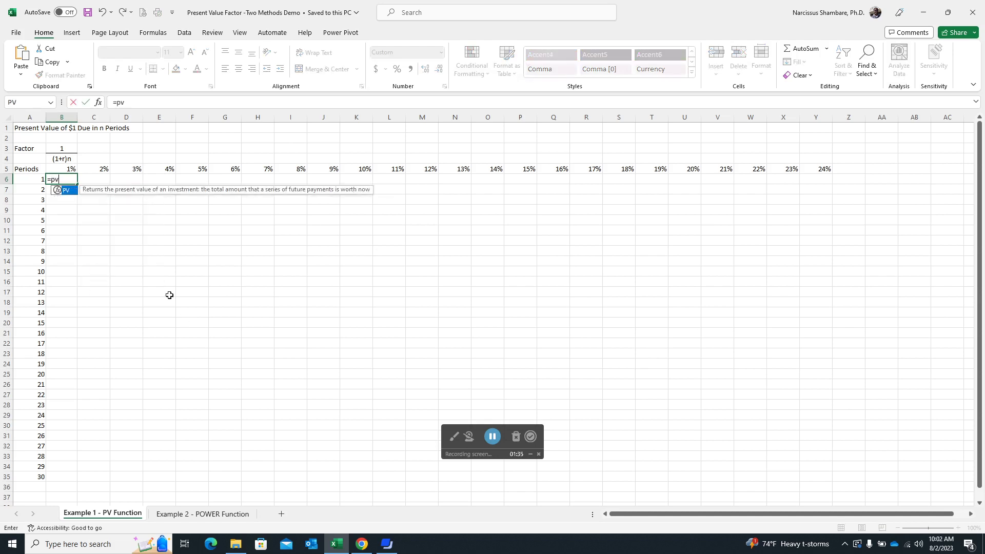
pyautogui.doubleClick(70, 192)
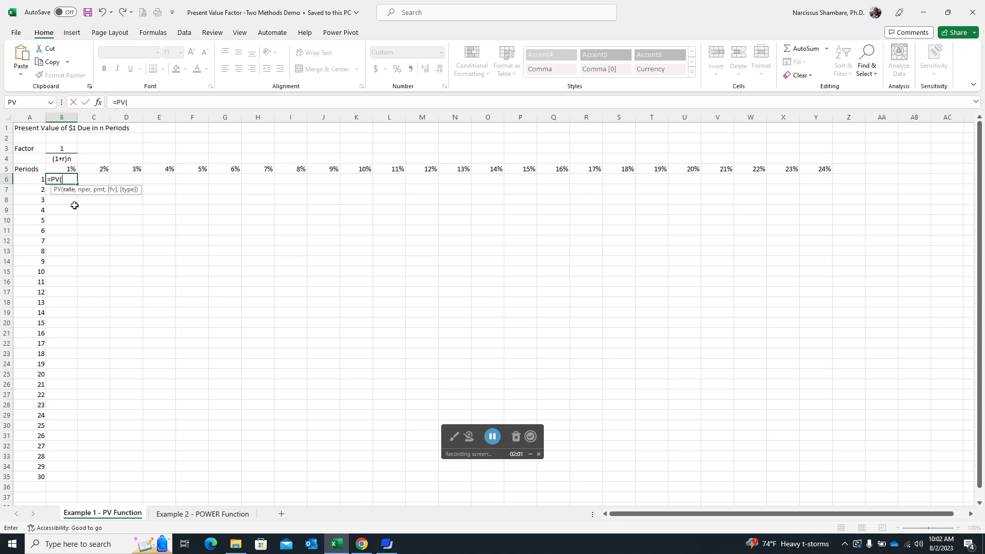
pyautogui.click(71, 168)
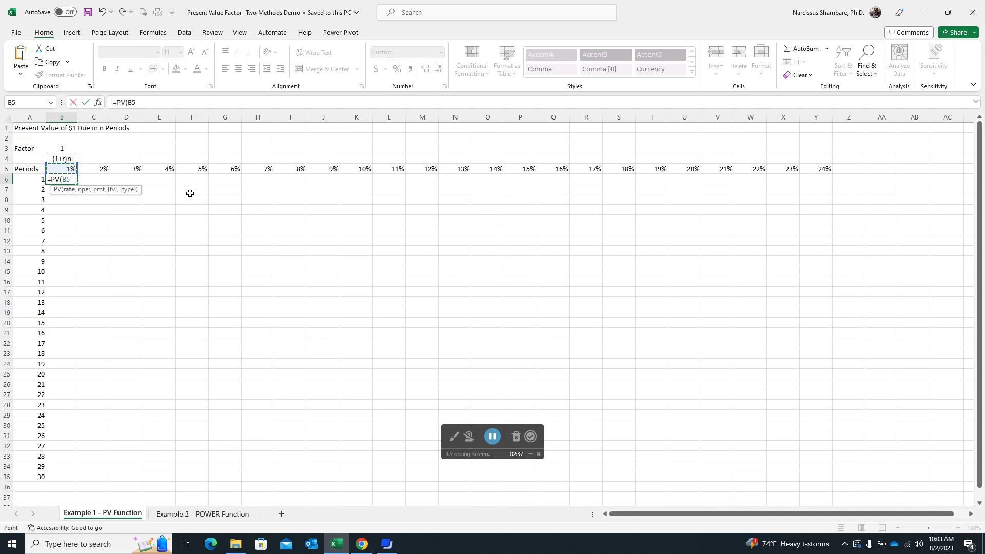
pyautogui.press('F4')
pyautogui.press('F4')
pyautogui.write(',')
# Step: Complete the B6 formula as =PV(B$5,$A6,,-1), using column-locked $A6 for periods, an empty payment and a future value of -1
pyautogui.click(38, 179)
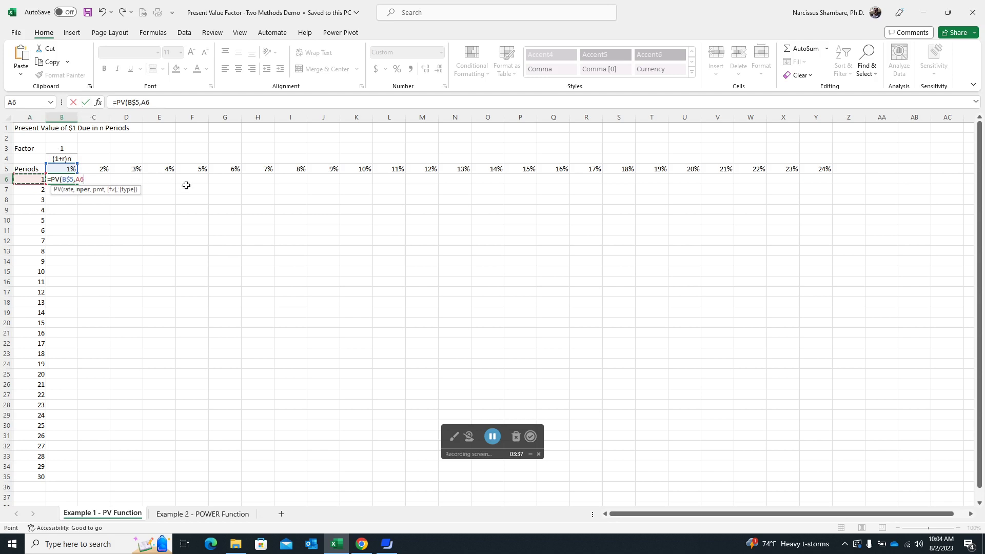
pyautogui.press('F4')
pyautogui.press('F4')
pyautogui.press('F4')
pyautogui.write(',')
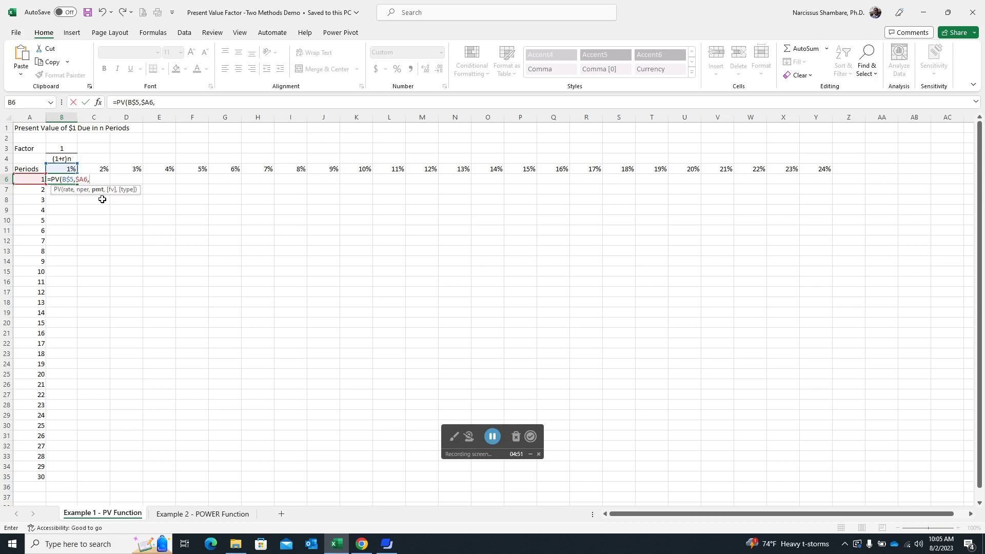
pyautogui.write(',-1')
pyautogui.write(')')
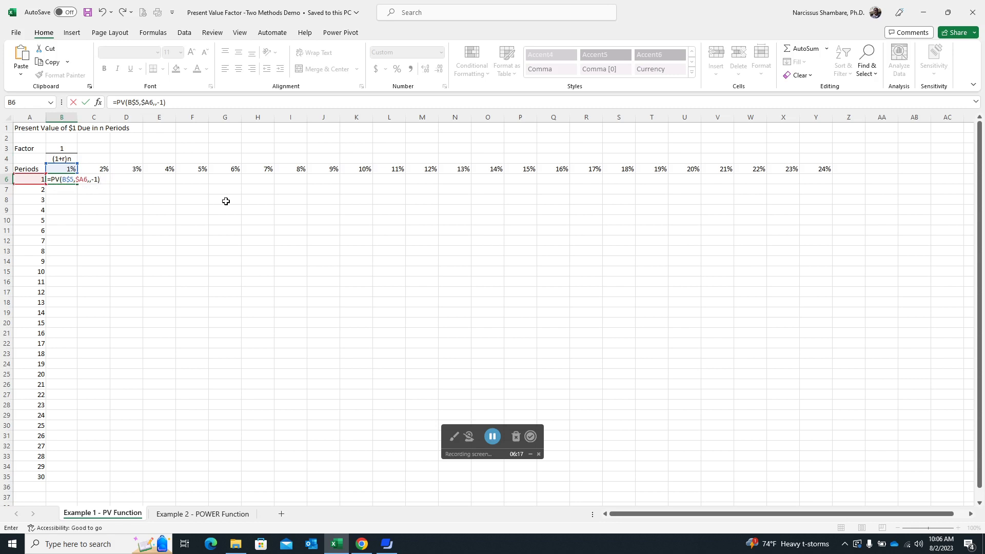
pyautogui.press('BackSpace')
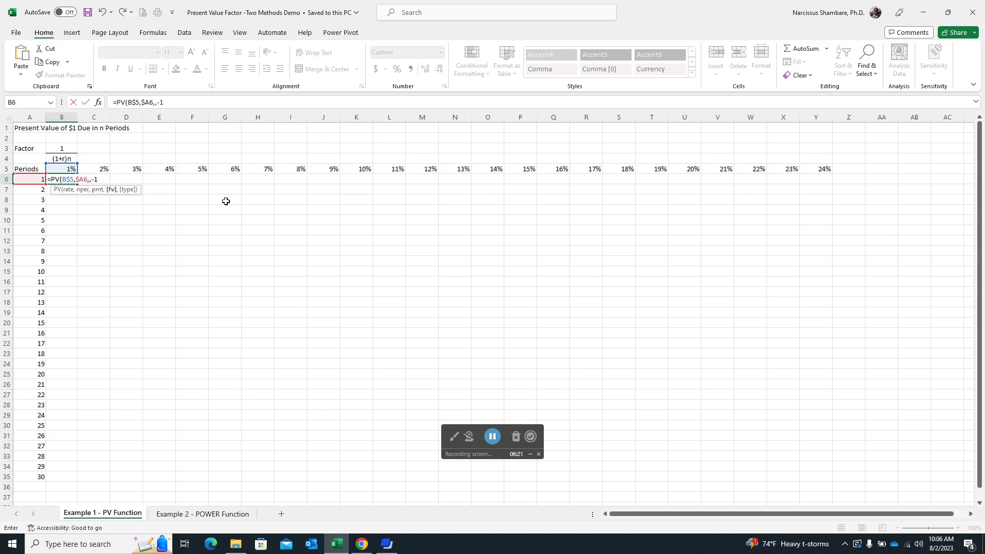
pyautogui.press('Return')
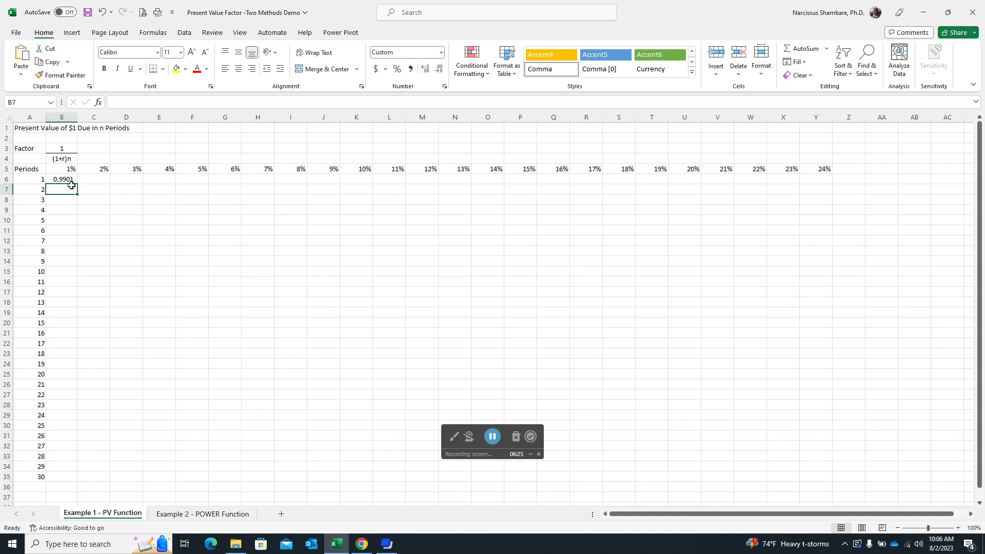
# Step: Fill the PV formula from B6 across to the 24% column and down to period 30, covering B6:Y35
pyautogui.moveTo(71, 183)
pyautogui.mouseDown()
pyautogui.moveTo(58, 174)
pyautogui.moveTo(65, 180)
pyautogui.mouseUp()
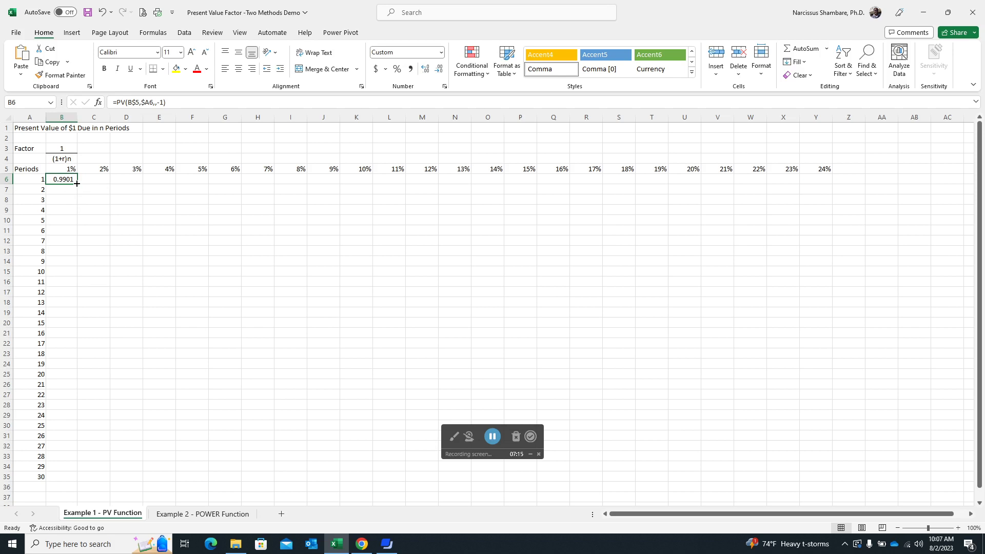
pyautogui.moveTo(77, 183); pyautogui.dragTo(829, 186)
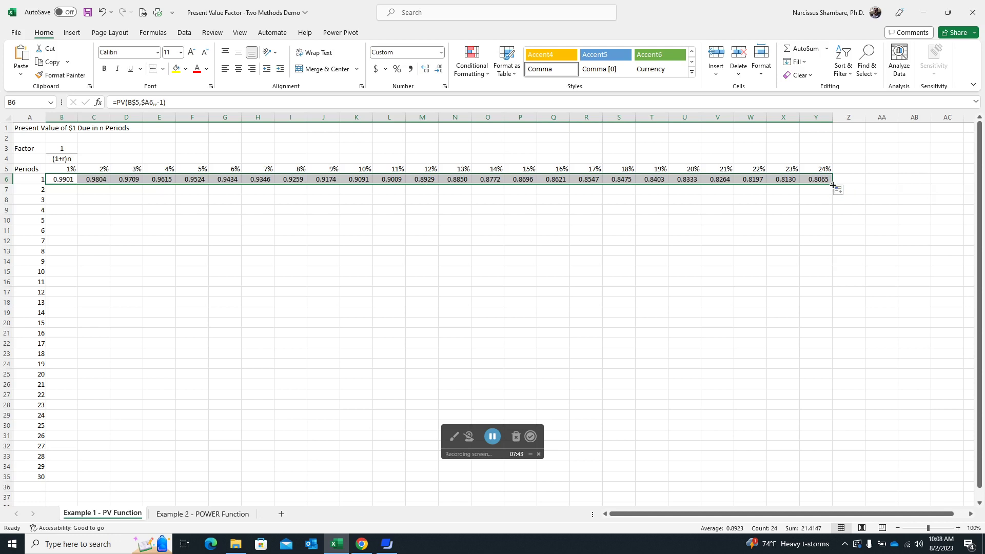
pyautogui.moveTo(833, 183); pyautogui.dragTo(831, 480)
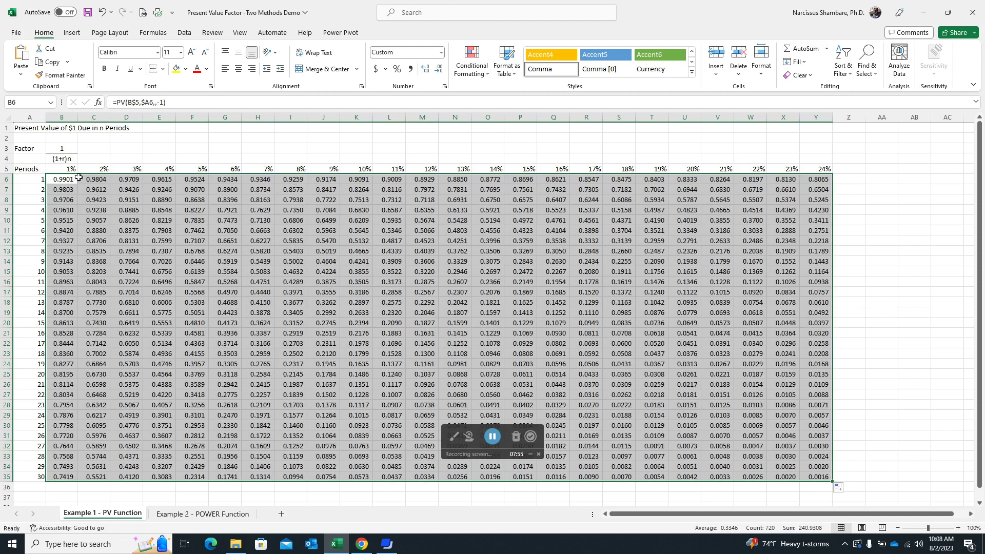
pyautogui.click(60, 180)
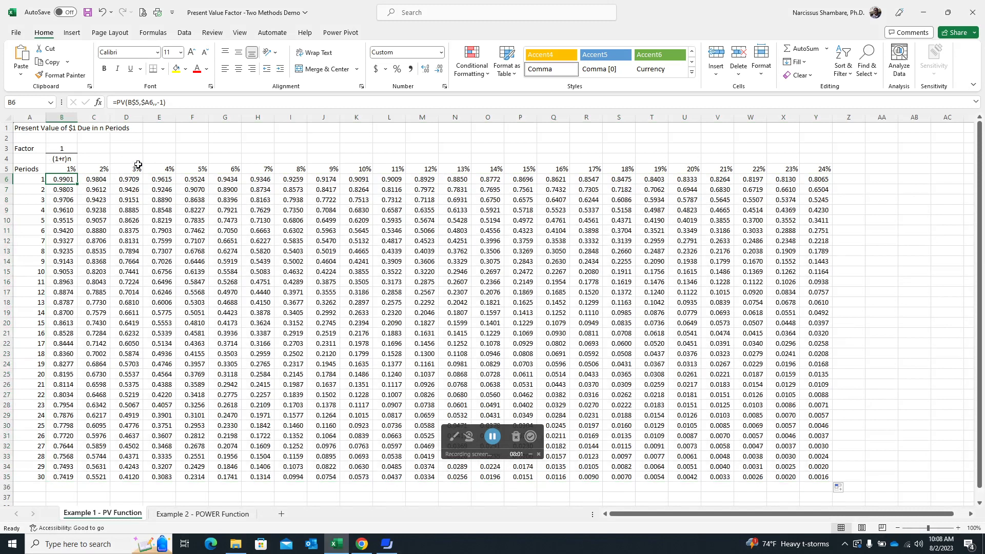
# Step: On the Example 2 - POWER Function sheet, start the formula =1/POWER(1+B$5, in cell B6 with the rate row-locked
pyautogui.click(214, 513)
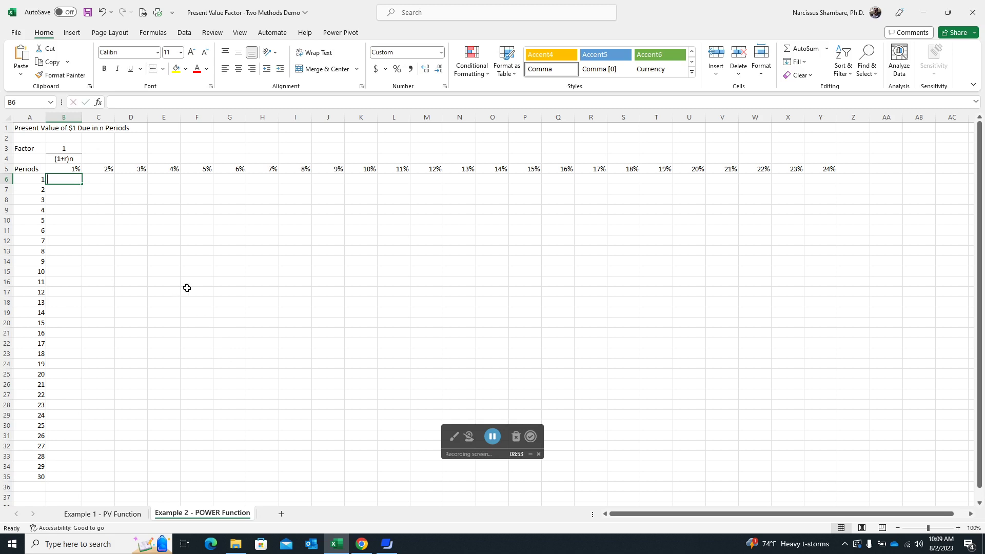
pyautogui.write('=')
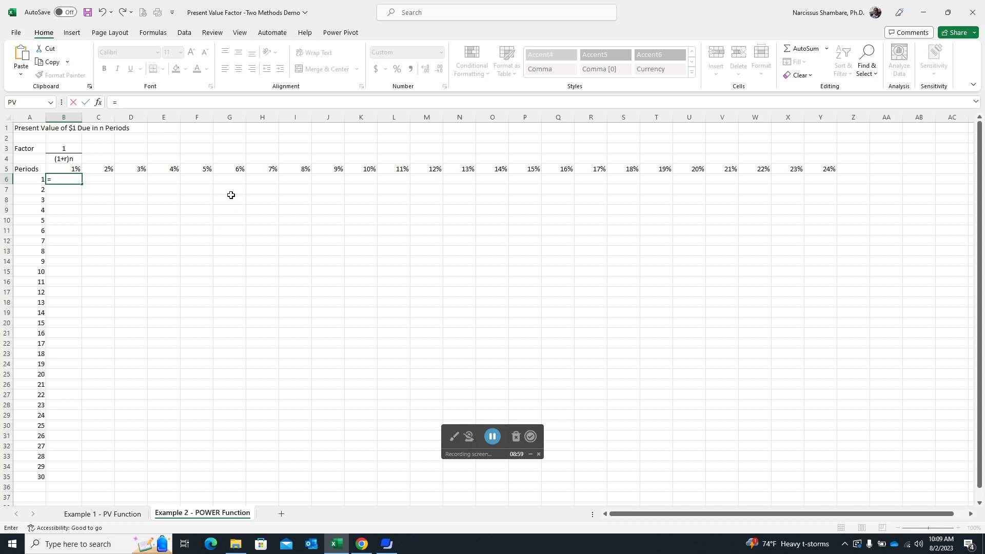
pyautogui.write('1/')
pyautogui.write('power')
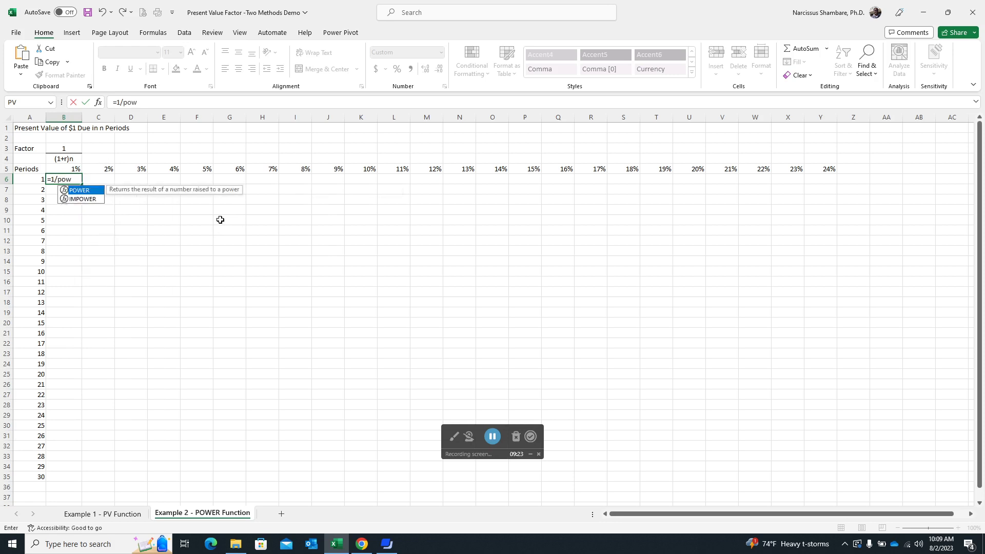
pyautogui.doubleClick(80, 190)
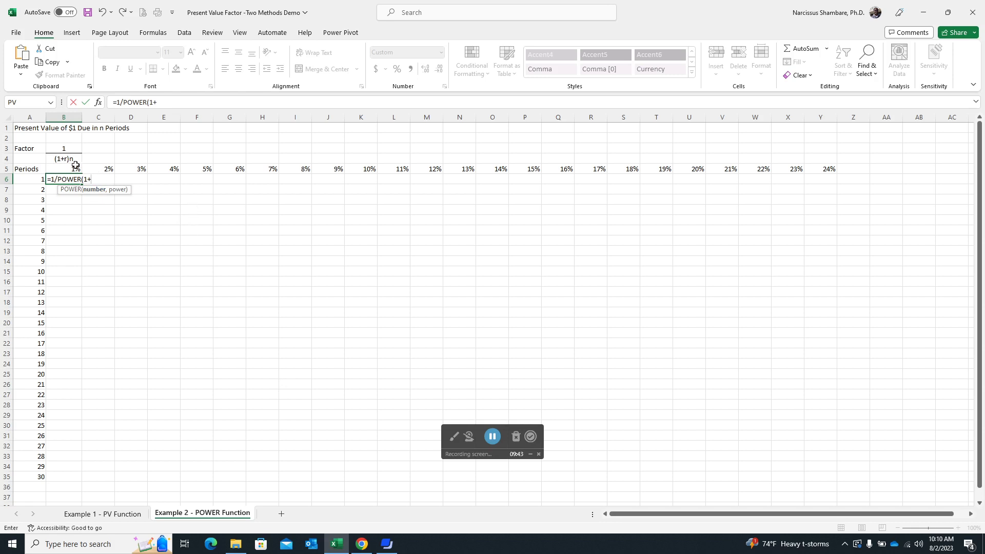
pyautogui.click(74, 167)
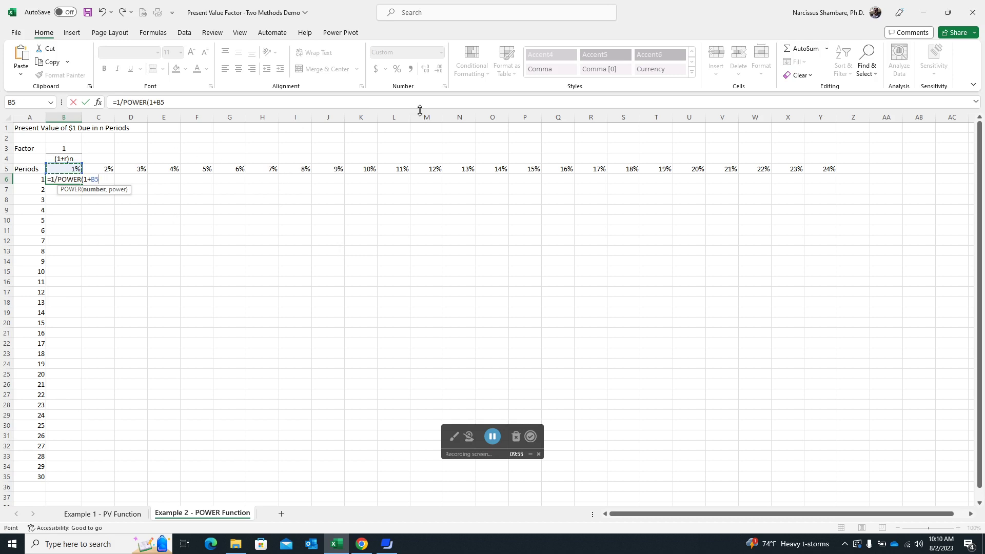
pyautogui.press('F4')
pyautogui.press('F4')
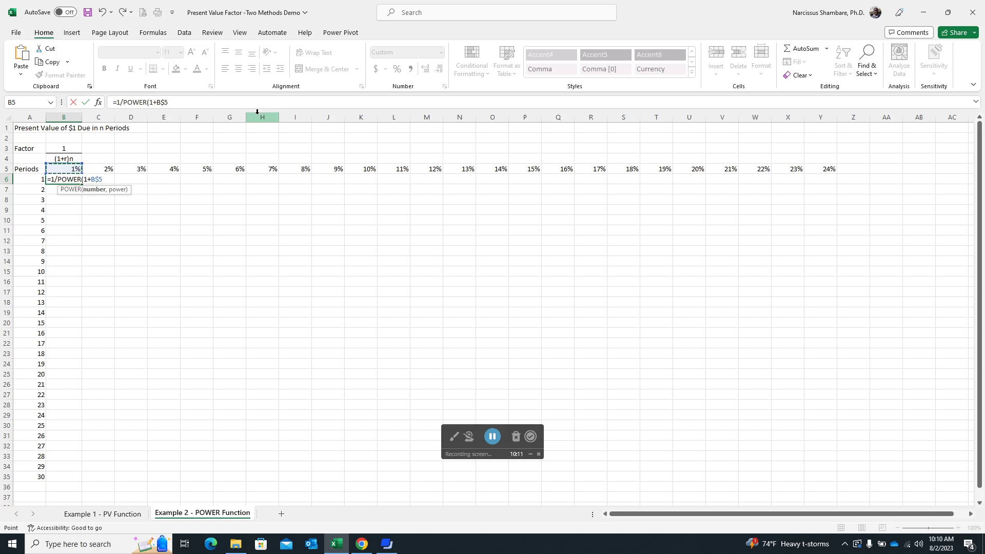
pyautogui.write(',')
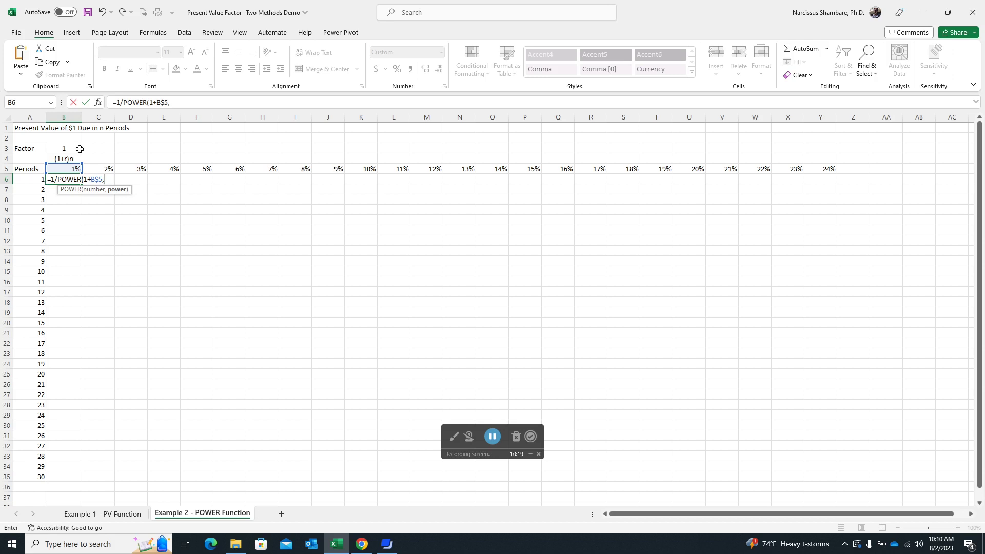
# Step: Complete the B6 formula as =1/POWER(1+B$5,$A6), using the column-locked period cell as the exponent
pyautogui.click(36, 177)
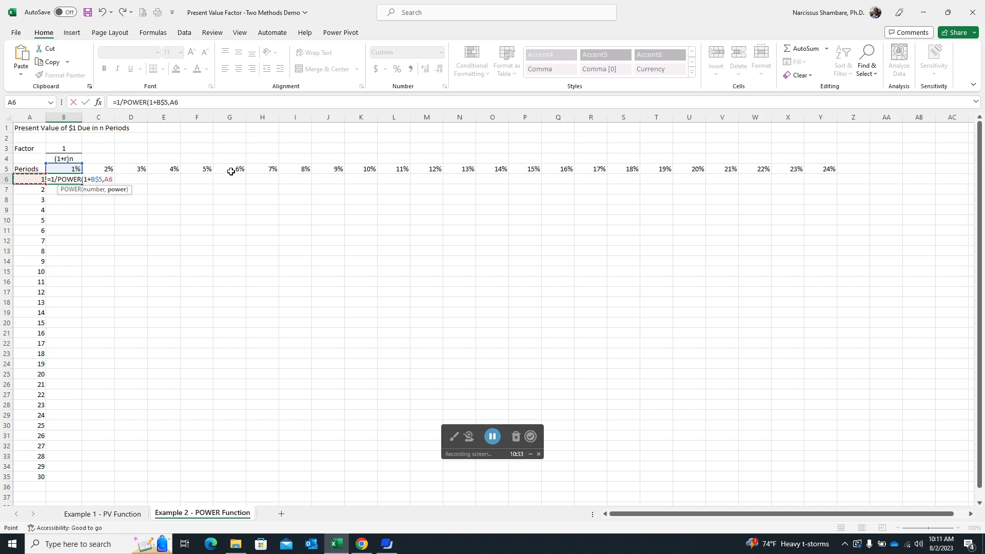
pyautogui.press('F4')
pyautogui.write(')')
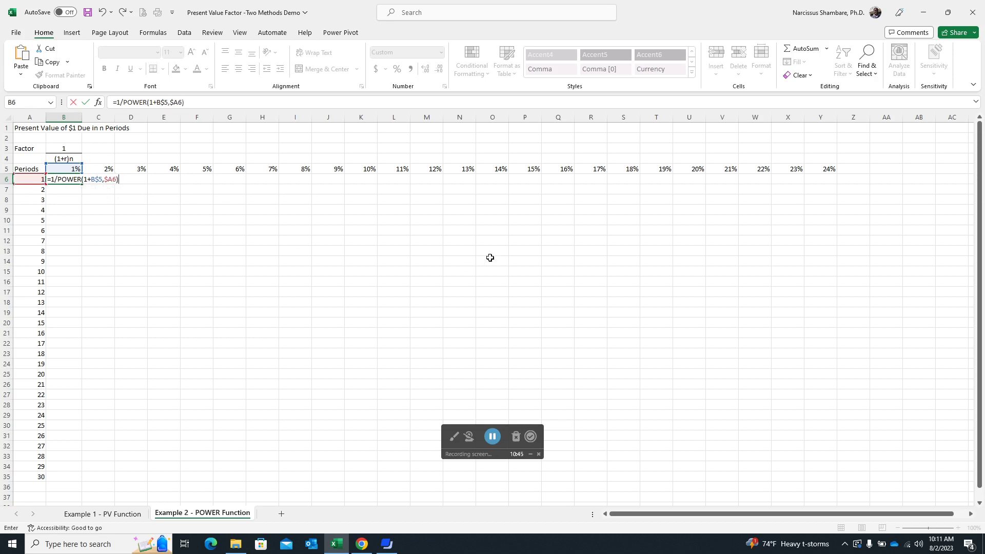
pyautogui.press('Return')
pyautogui.press('Up')
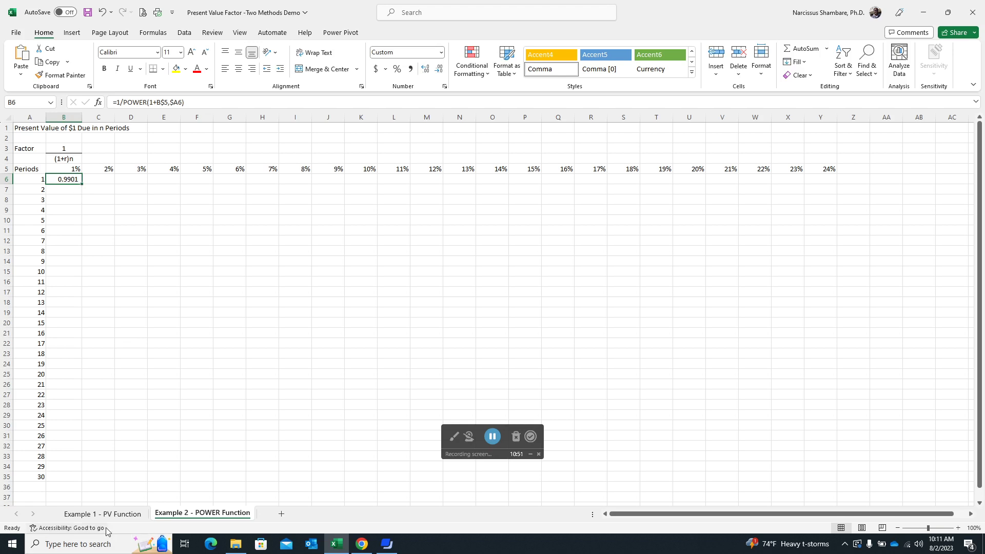
# Step: Compare B6 with the Example 1 sheet, and fill the POWER formula across and down to cover B6:Y35
pyautogui.click(109, 514)
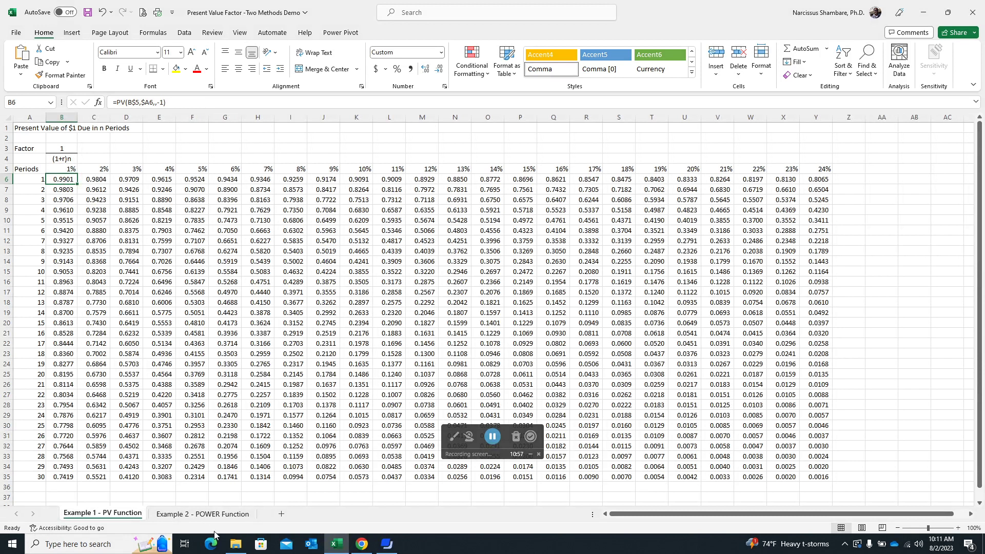
pyautogui.click(217, 513)
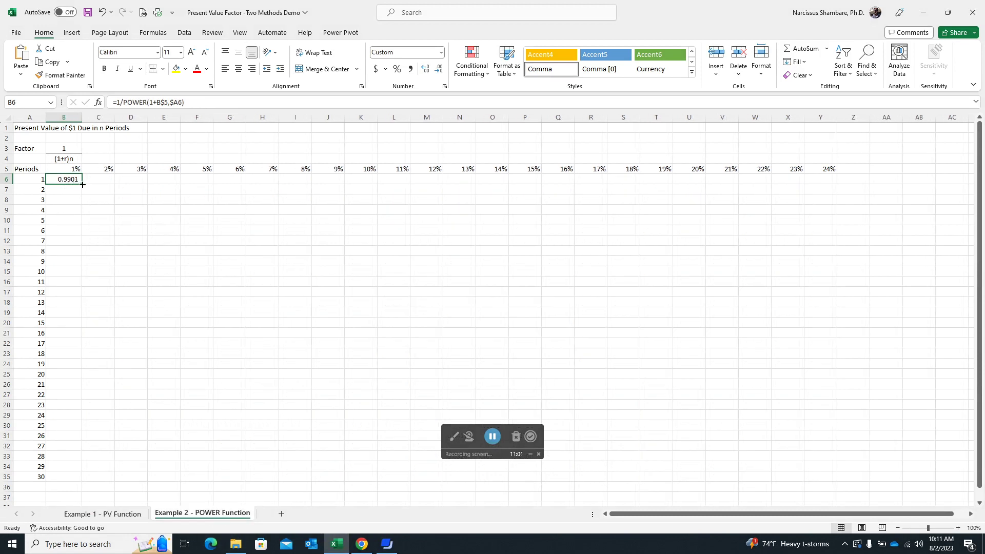
pyautogui.moveTo(82, 182); pyautogui.dragTo(833, 250)
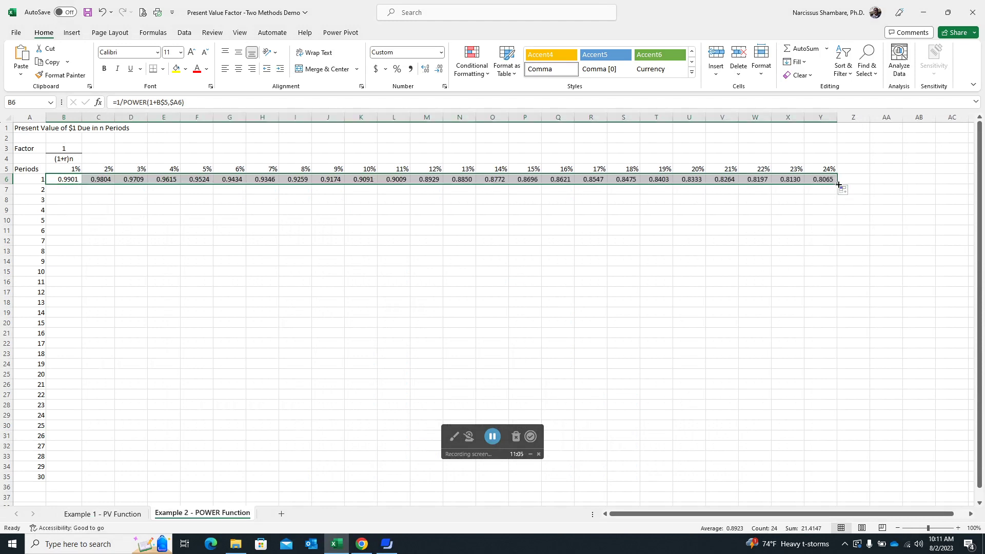
pyautogui.moveTo(838, 183); pyautogui.dragTo(887, 481)
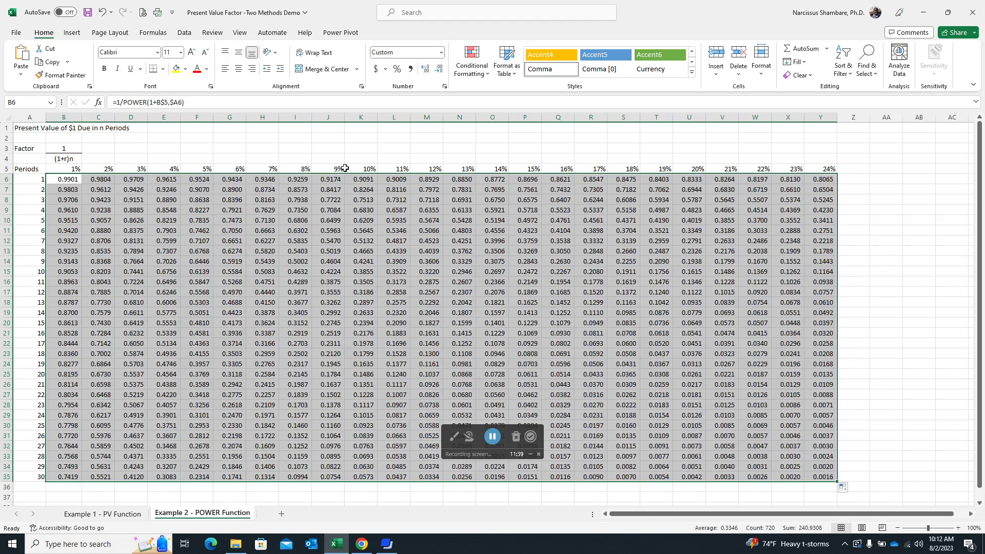
pyautogui.click(403, 179)
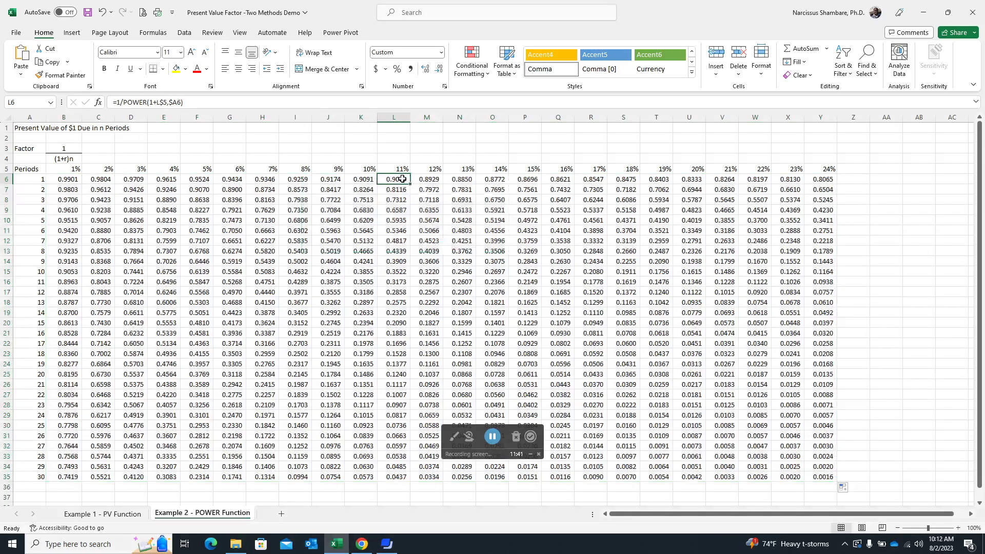